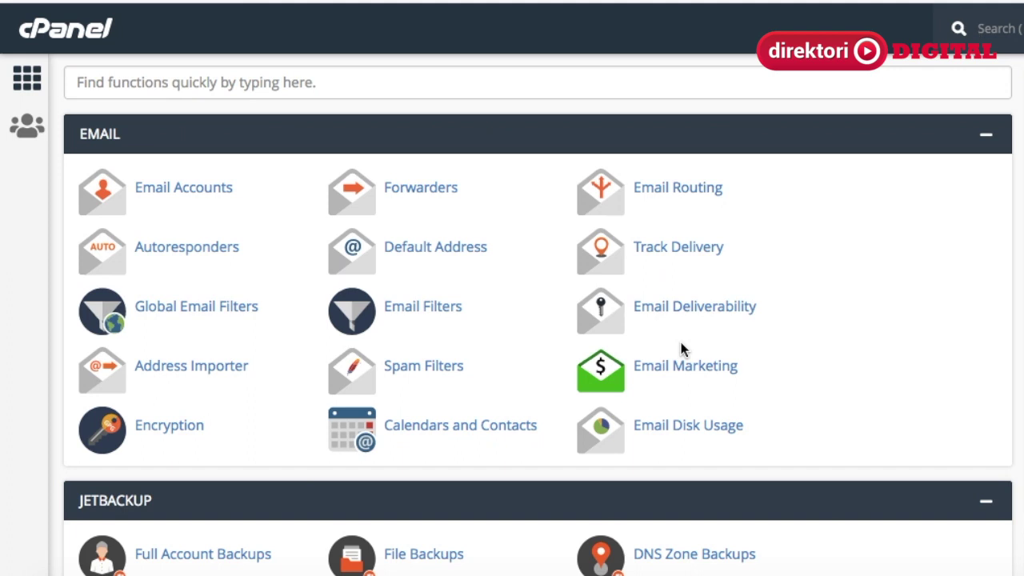
Step: Open the Subdomains tool from the Domains section of the control panel home page
{"action": "scroll", "coordinate": [682, 349], "scroll_direction": "down", "scroll_amount": 1}
{"action": "scroll", "coordinate": [682, 350], "scroll_direction": "down", "scroll_amount": 1}
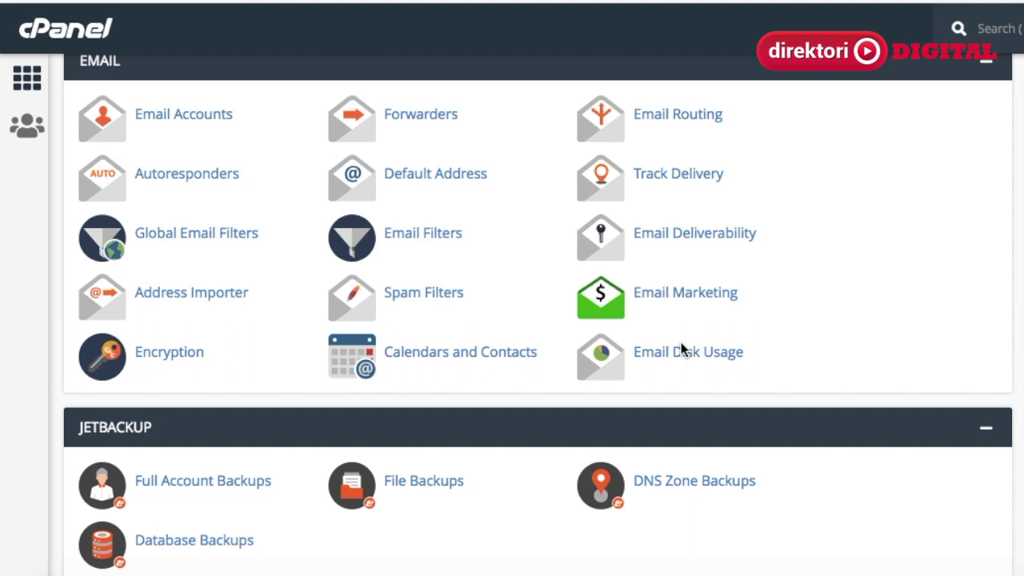
{"action": "scroll", "coordinate": [682, 350], "scroll_direction": "down", "scroll_amount": 1}
{"action": "scroll", "coordinate": [682, 349], "scroll_direction": "down", "scroll_amount": 3}
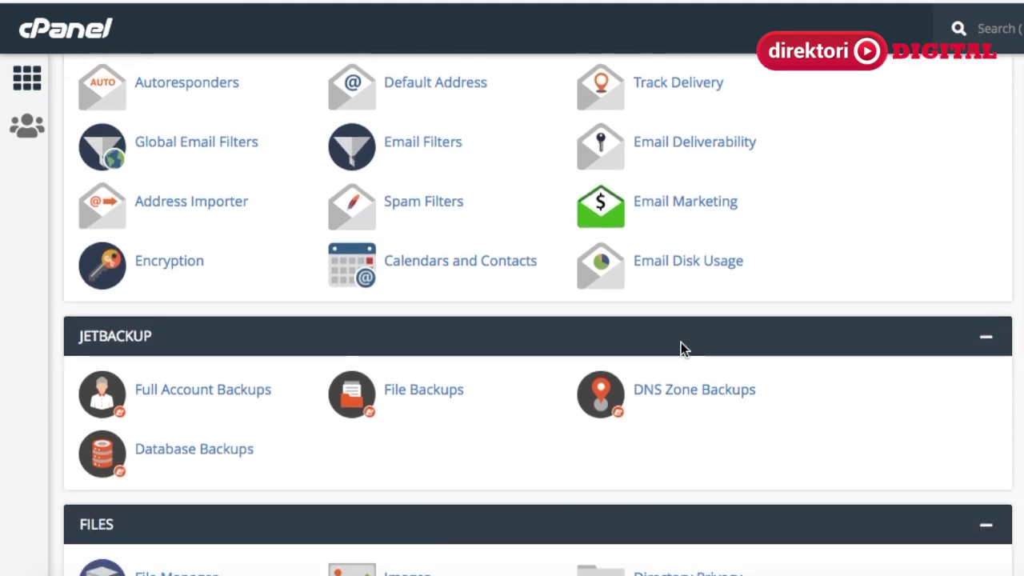
{"action": "scroll", "coordinate": [682, 349], "scroll_direction": "up", "scroll_amount": 3}
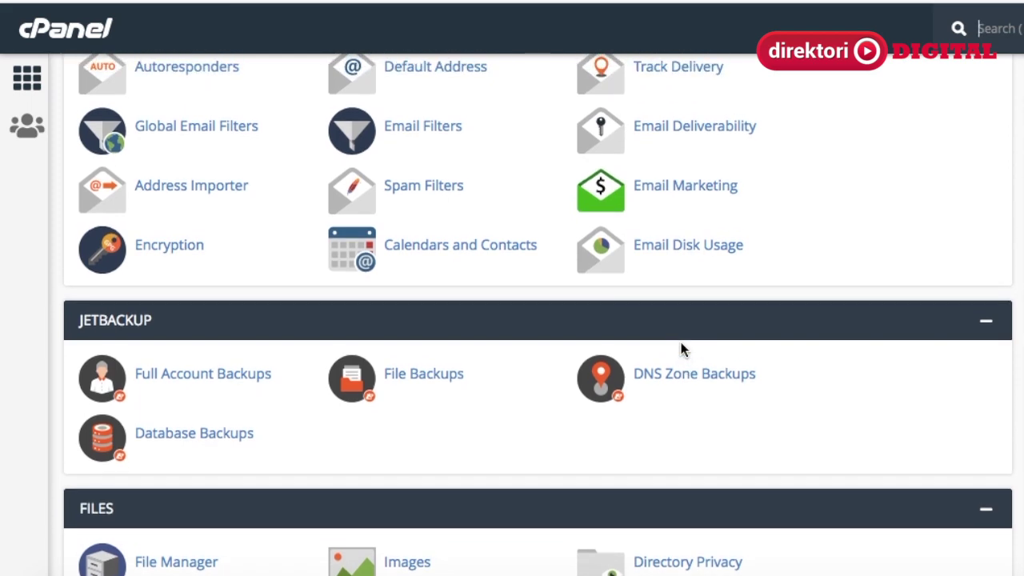
{"action": "scroll", "coordinate": [682, 350], "scroll_direction": "up", "scroll_amount": 2}
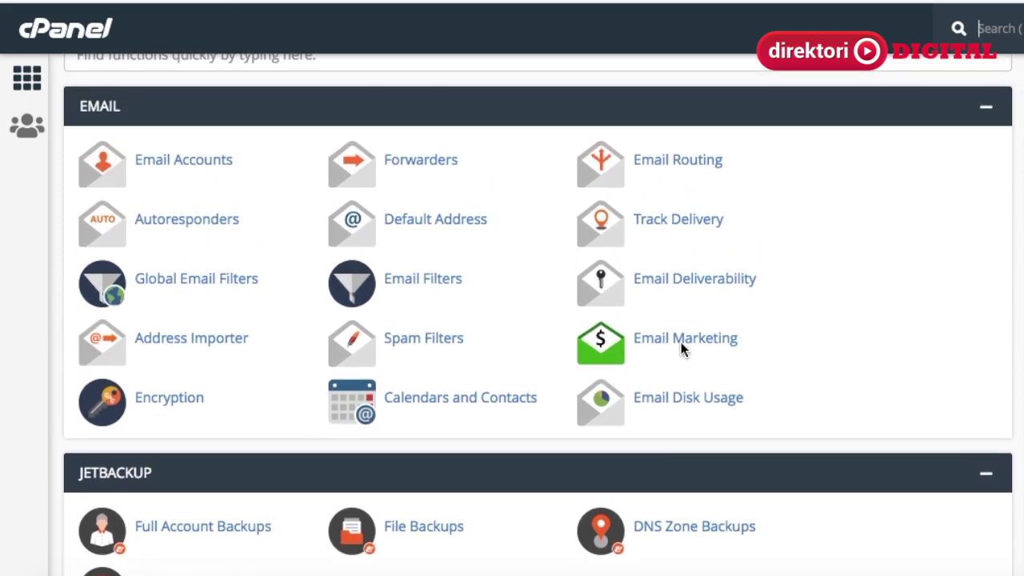
{"action": "scroll", "coordinate": [682, 350], "scroll_direction": "down", "scroll_amount": 3}
{"action": "scroll", "coordinate": [683, 349], "scroll_direction": "down", "scroll_amount": 12}
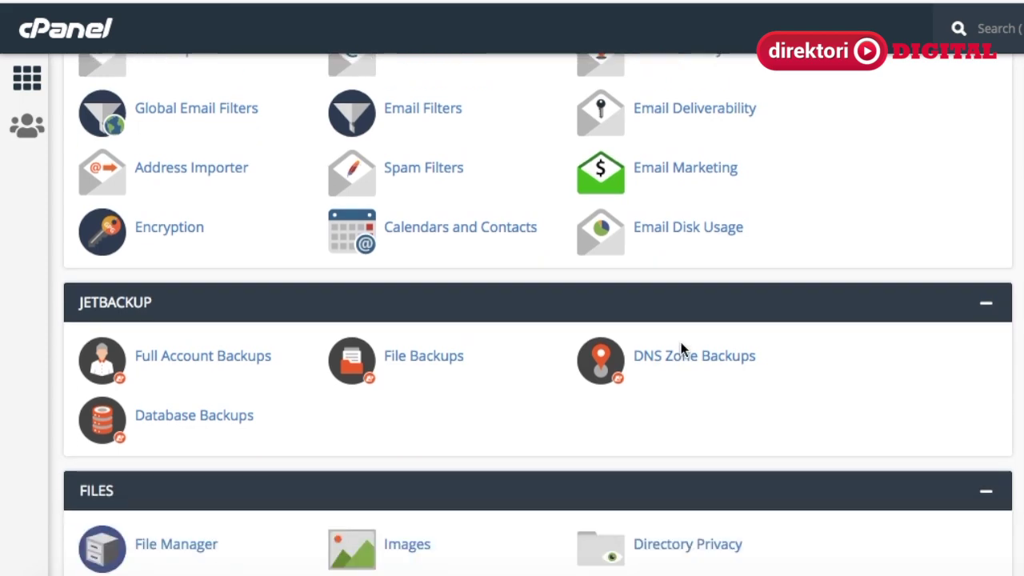
{"action": "scroll", "coordinate": [682, 349], "scroll_direction": "down", "scroll_amount": 15}
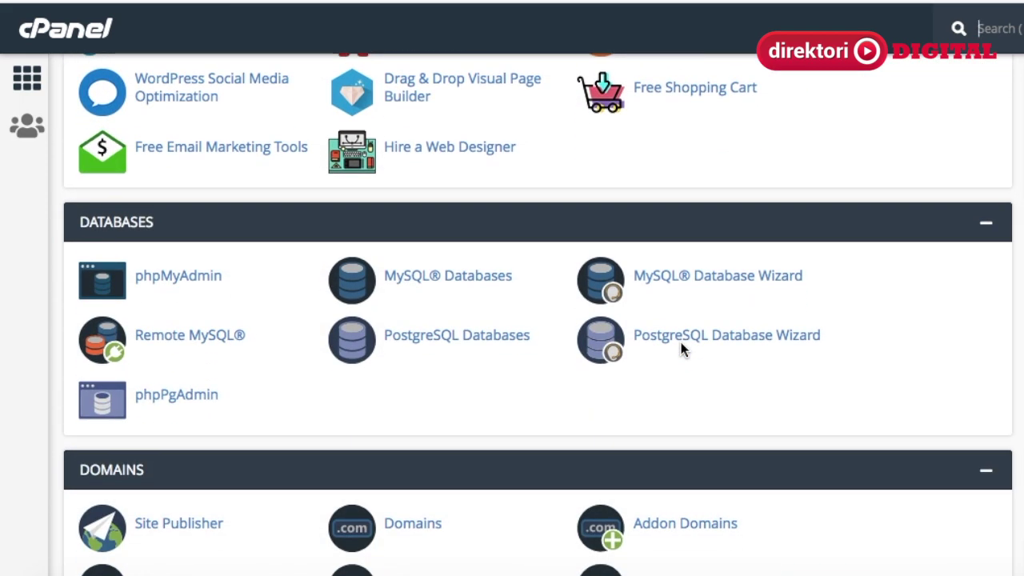
{"action": "scroll", "coordinate": [682, 350], "scroll_direction": "down", "scroll_amount": 2}
{"action": "scroll", "coordinate": [682, 349], "scroll_direction": "down", "scroll_amount": 6}
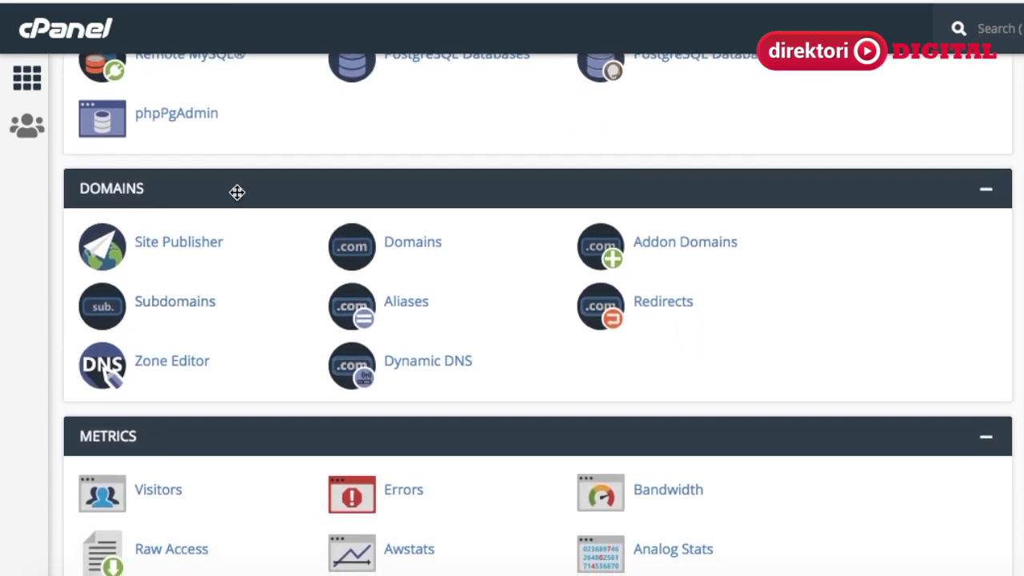
{"action": "scroll", "coordinate": [327, 201], "scroll_direction": "down", "scroll_amount": 3}
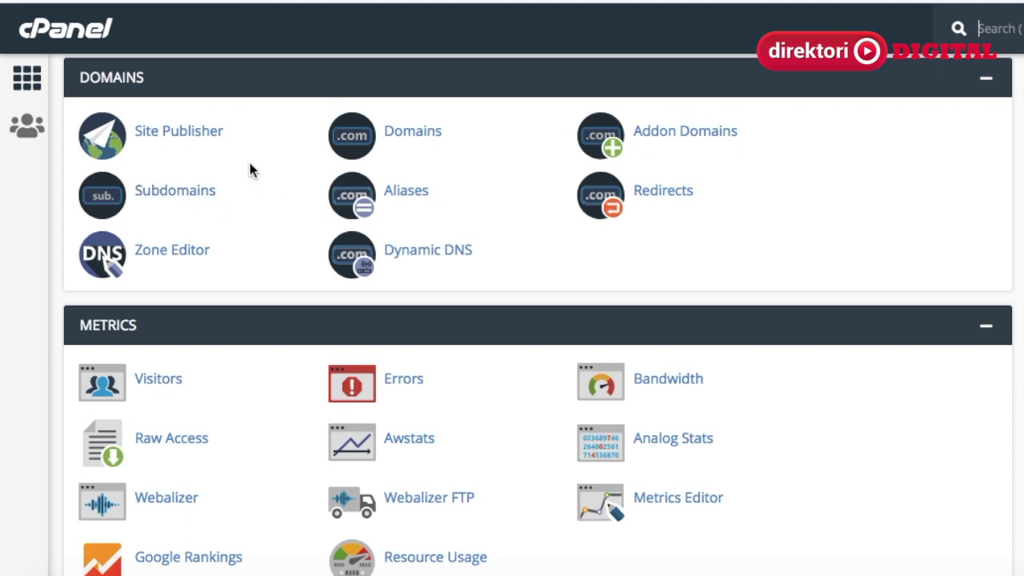
{"action": "left_click", "coordinate": [128, 183]}
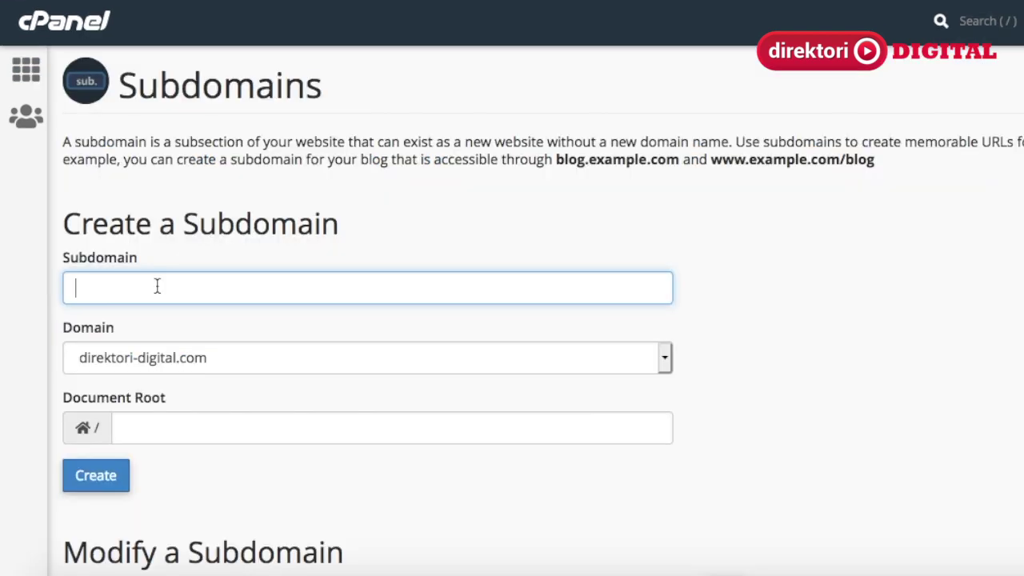
Step: Create the subdomain try on direktori-digital.com with document root try.direktori-digital.com, and return to the list of existing subdomains
{"action": "type", "text": "try"}
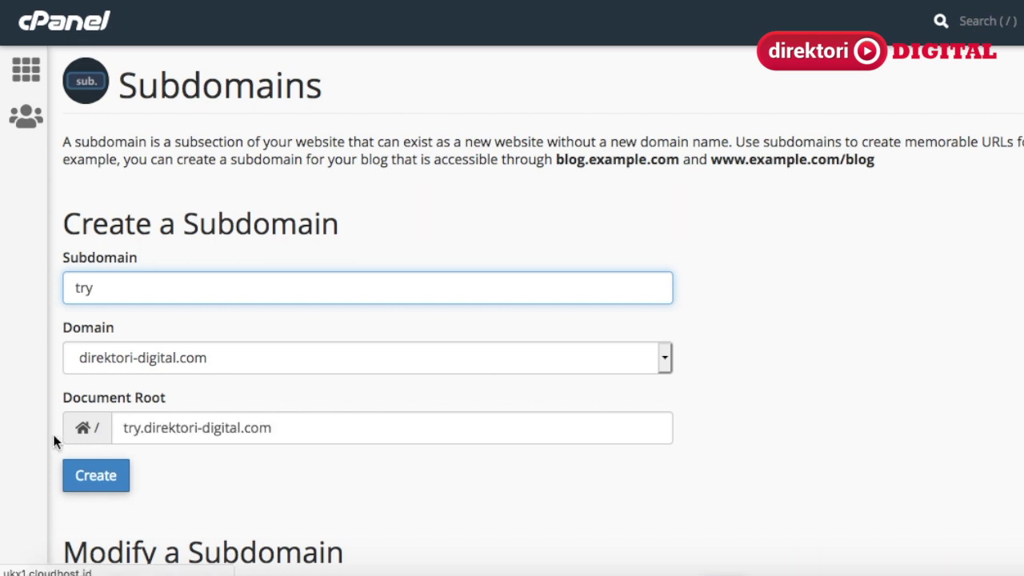
{"action": "scroll", "coordinate": [196, 475], "scroll_direction": "down", "scroll_amount": 3}
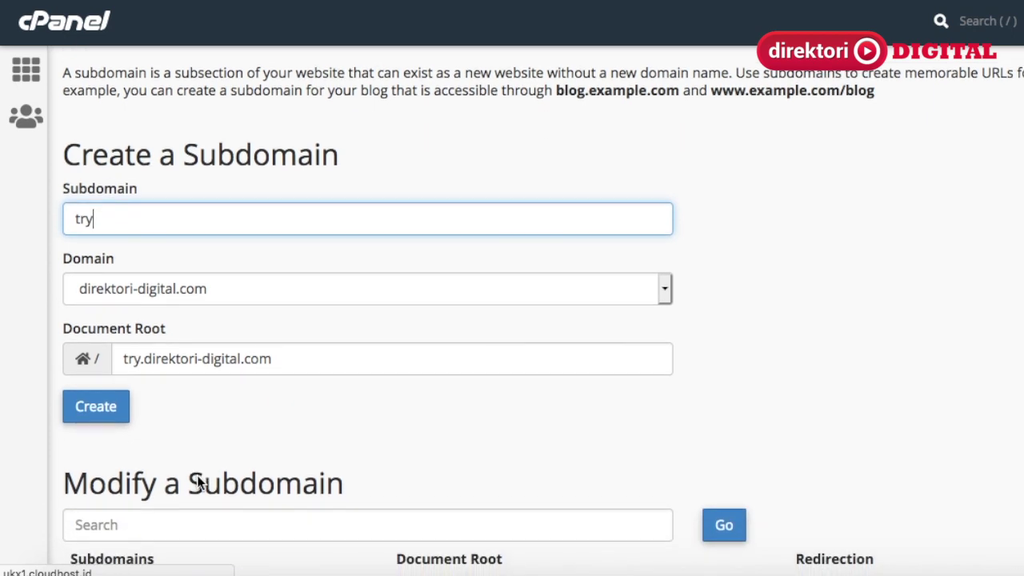
{"action": "scroll", "coordinate": [197, 476], "scroll_direction": "down", "scroll_amount": 1}
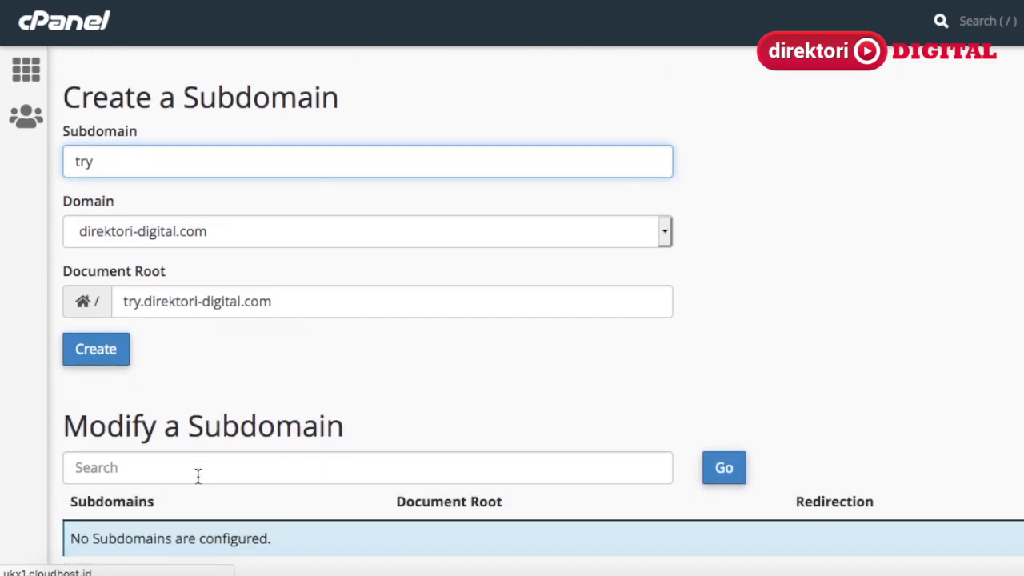
{"action": "scroll", "coordinate": [198, 475], "scroll_direction": "down", "scroll_amount": 1}
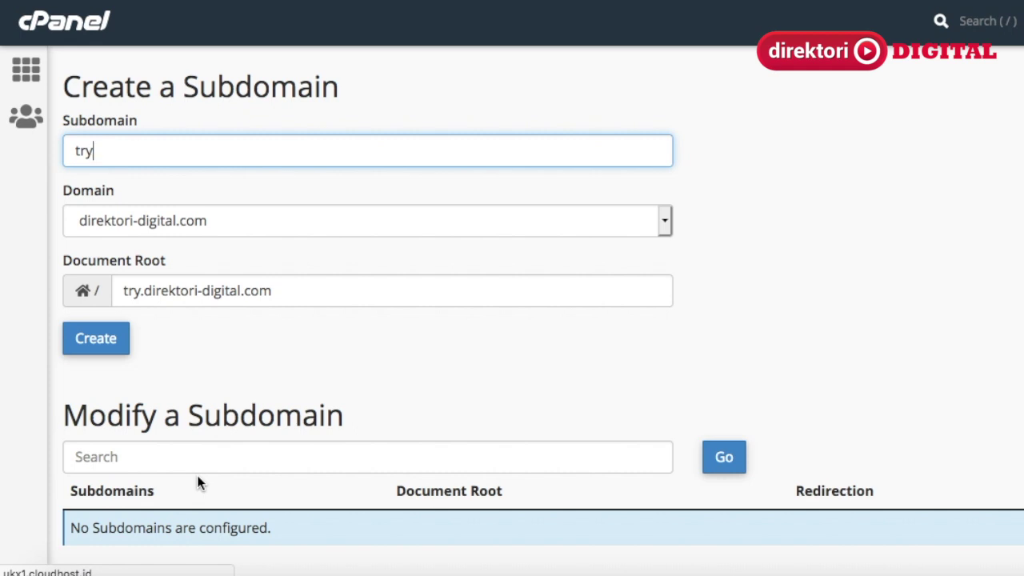
{"action": "left_click", "coordinate": [108, 343]}
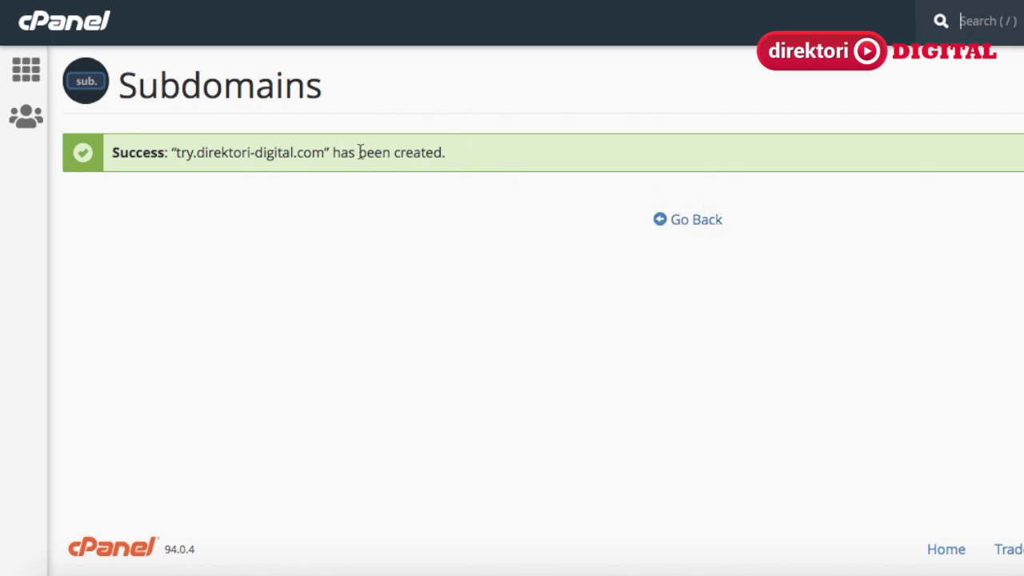
{"action": "left_click", "coordinate": [692, 230]}
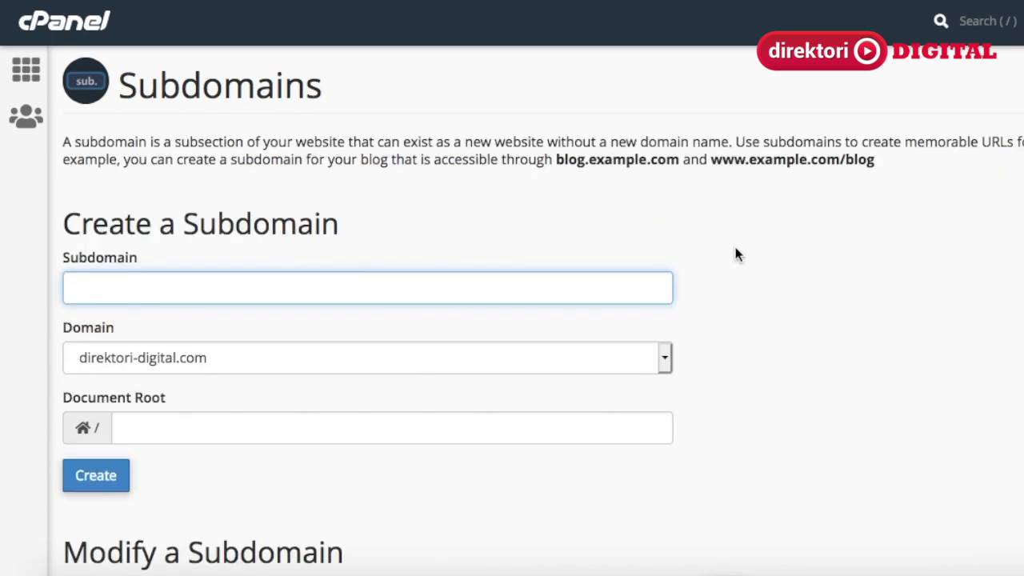
{"action": "scroll", "coordinate": [794, 290], "scroll_direction": "down", "scroll_amount": 3}
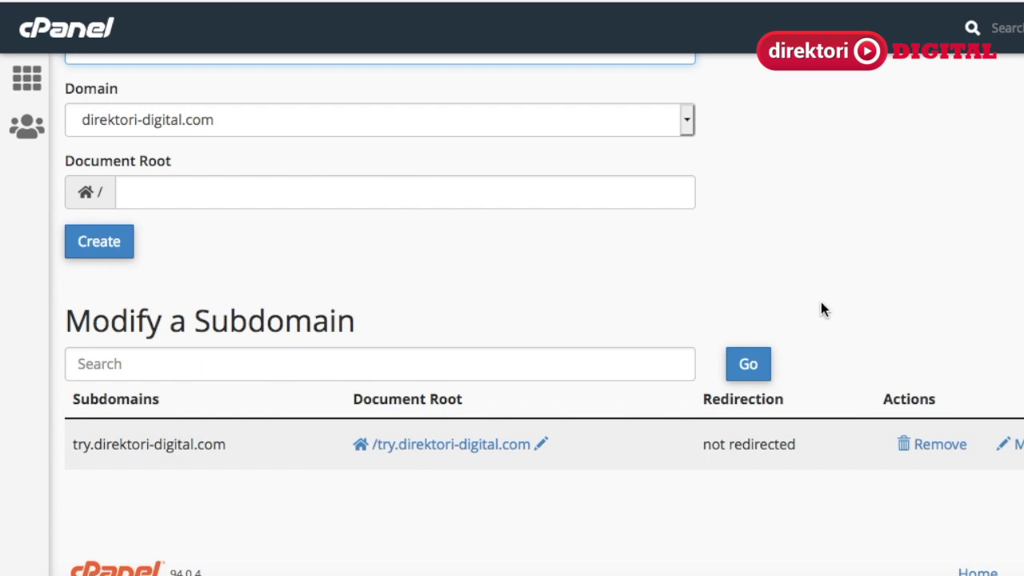
Step: Return to the control panel home page and open WordPress from the Softaculous Apps Installer scripts
{"action": "left_click", "coordinate": [98, 23]}
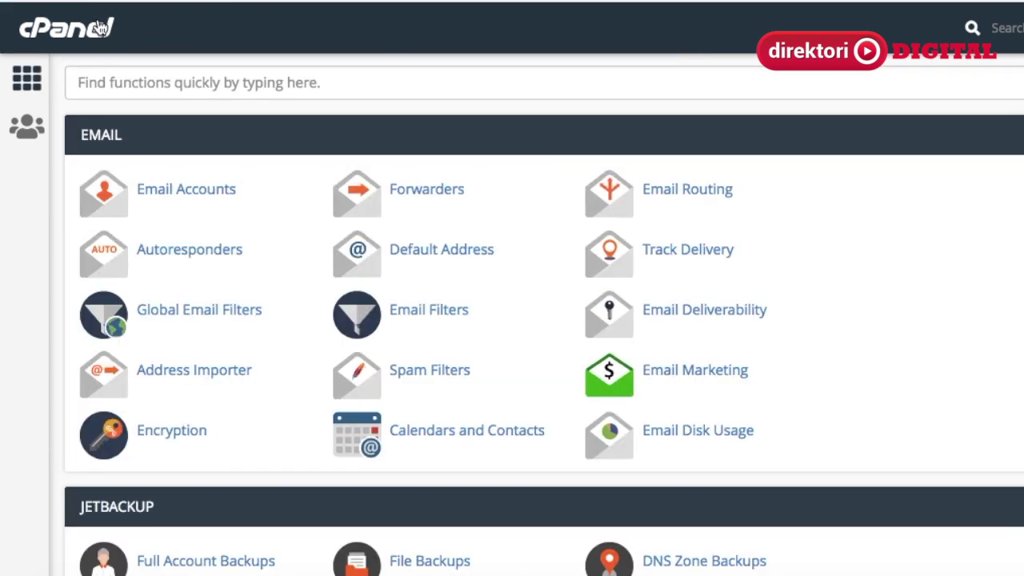
{"action": "scroll", "coordinate": [267, 299], "scroll_direction": "down", "scroll_amount": 3}
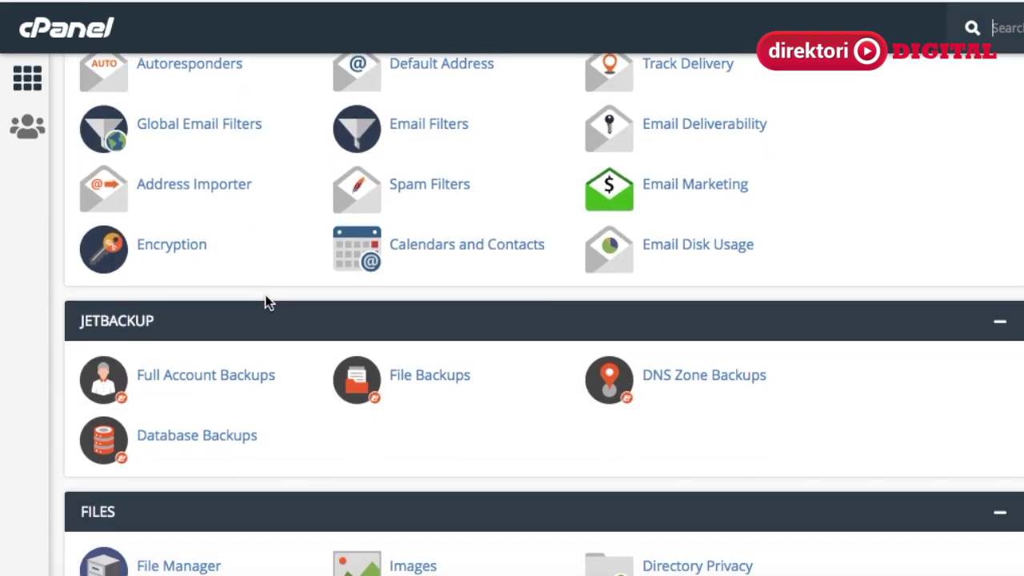
{"action": "scroll", "coordinate": [268, 302], "scroll_direction": "down", "scroll_amount": 2}
{"action": "scroll", "coordinate": [267, 301], "scroll_direction": "down", "scroll_amount": 15}
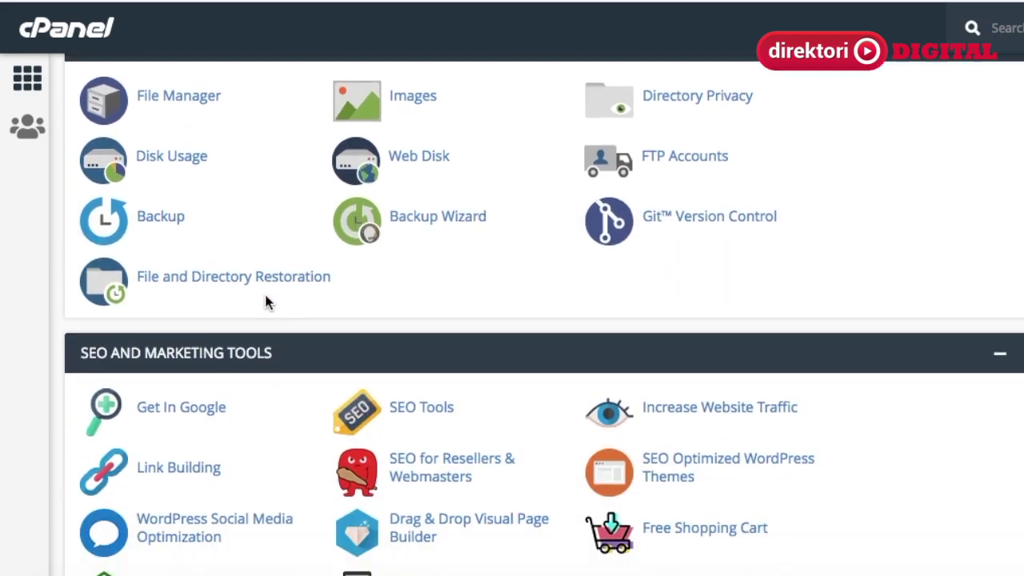
{"action": "scroll", "coordinate": [267, 302], "scroll_direction": "down", "scroll_amount": 20}
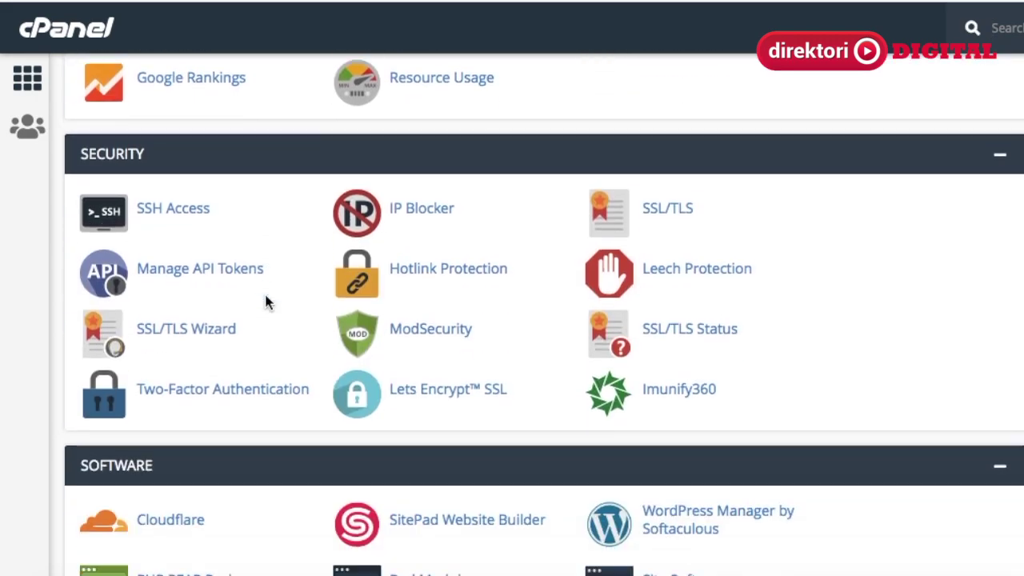
{"action": "scroll", "coordinate": [267, 303], "scroll_direction": "down", "scroll_amount": 15}
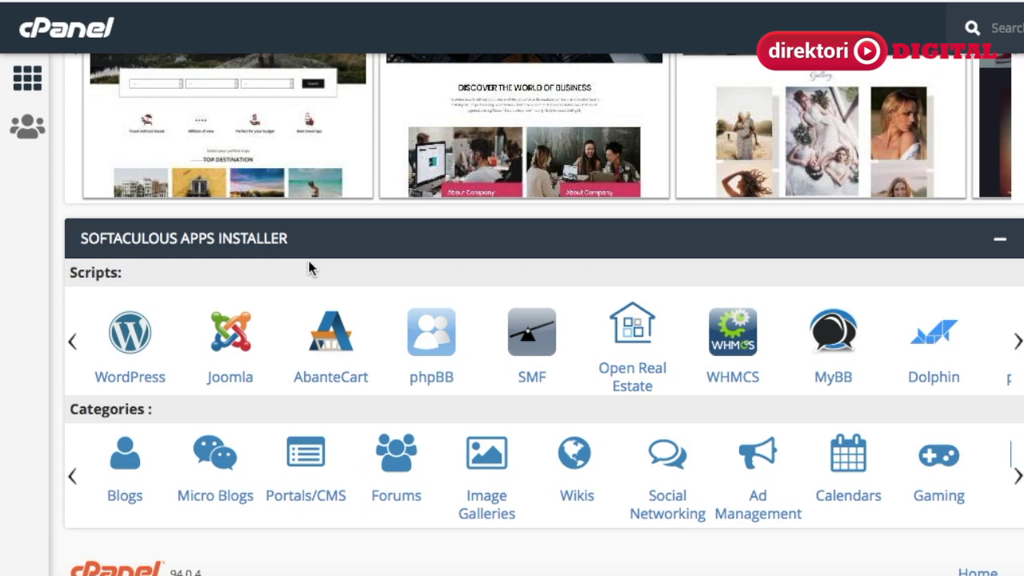
{"action": "left_click", "coordinate": [130, 354]}
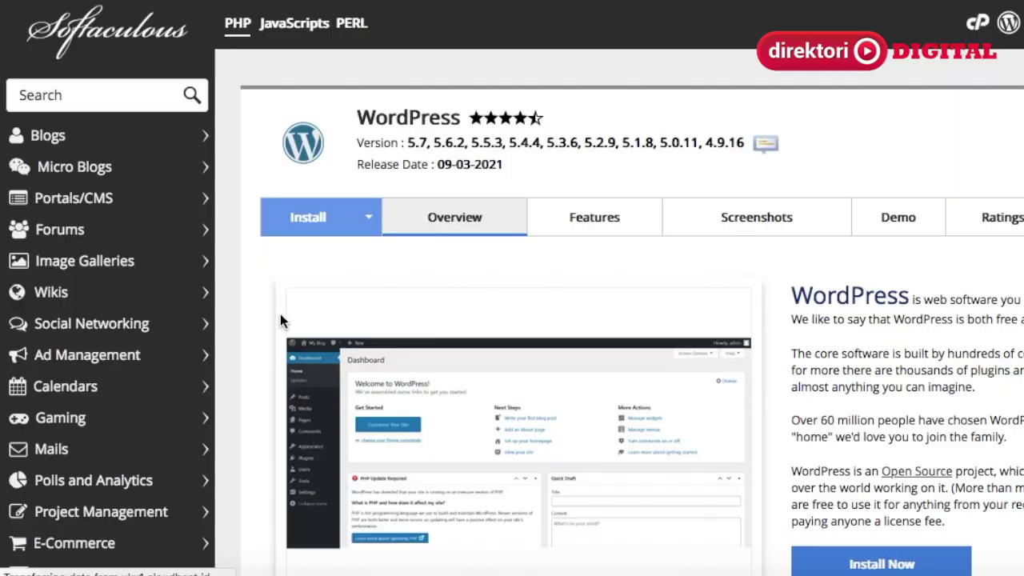
Step: Examine the WordPress overview page, including its space requirements and the list of current installations
{"action": "scroll", "coordinate": [280, 320], "scroll_direction": "down", "scroll_amount": 9}
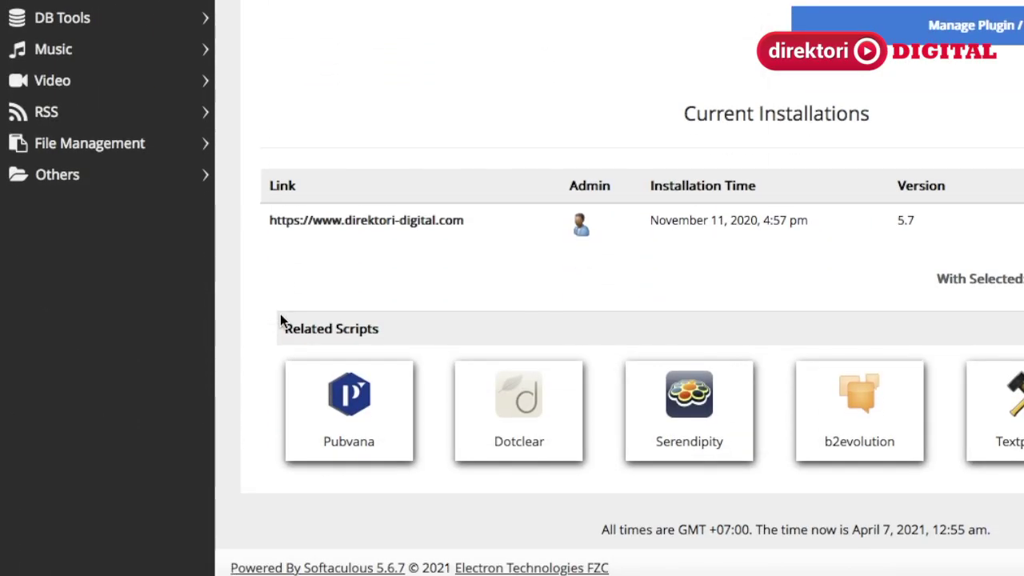
{"action": "scroll", "coordinate": [280, 319], "scroll_direction": "up", "scroll_amount": 10}
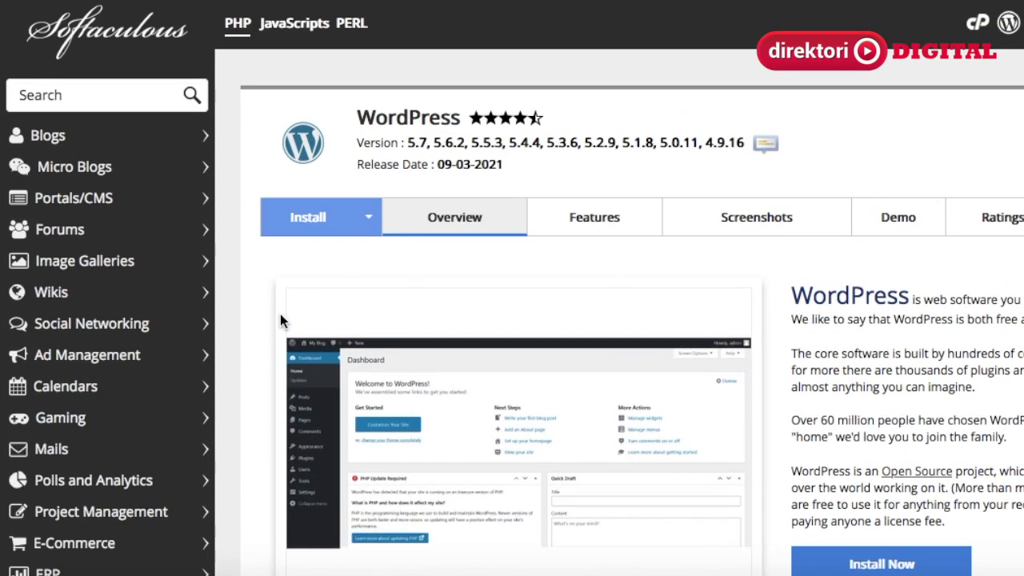
{"action": "scroll", "coordinate": [282, 320], "scroll_direction": "down", "scroll_amount": 3}
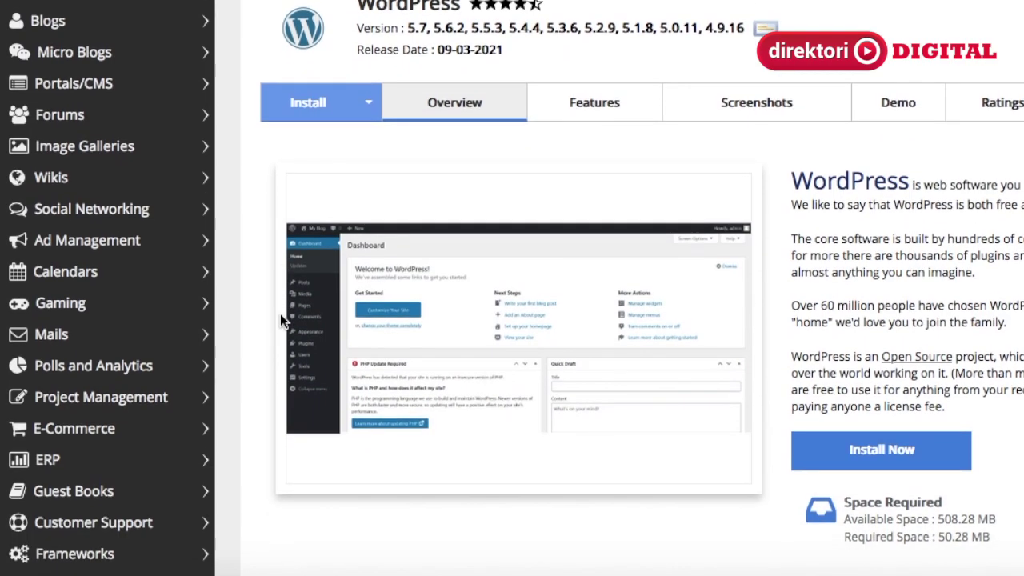
{"action": "scroll", "coordinate": [280, 318], "scroll_direction": "down", "scroll_amount": 4}
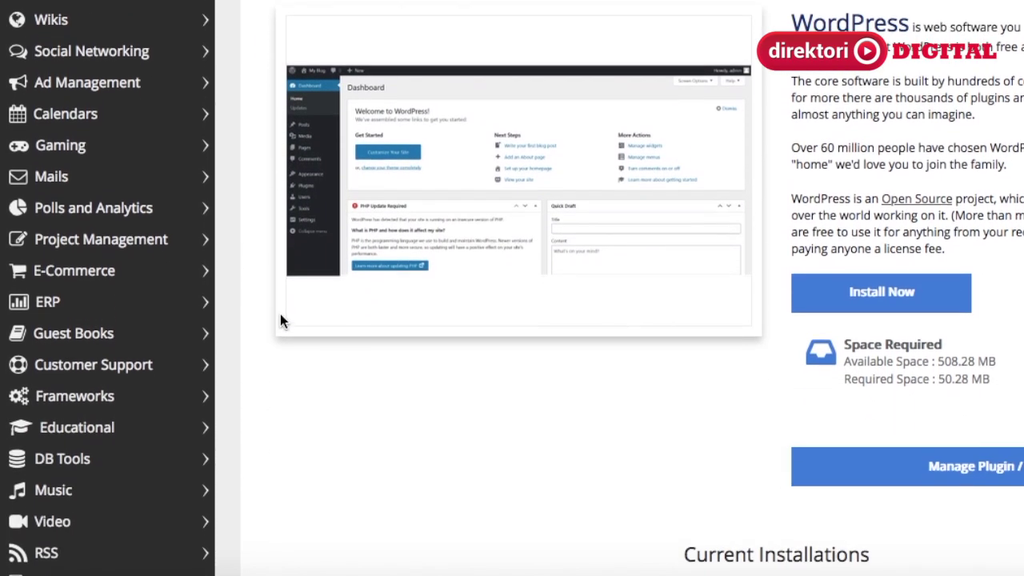
{"action": "scroll", "coordinate": [280, 320], "scroll_direction": "up", "scroll_amount": 4}
{"action": "scroll", "coordinate": [280, 320], "scroll_direction": "down", "scroll_amount": 8}
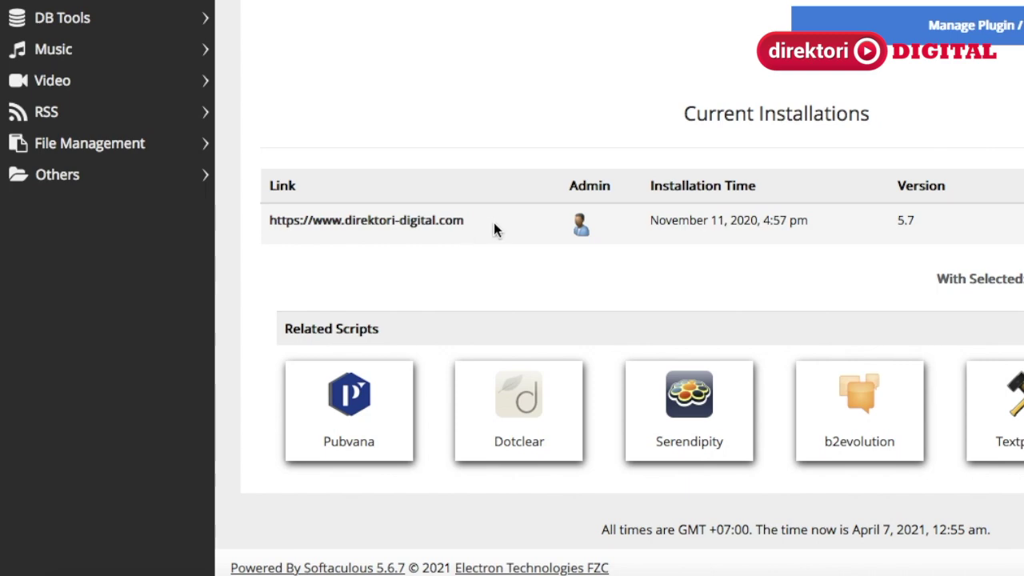
{"action": "scroll", "coordinate": [494, 230], "scroll_direction": "up", "scroll_amount": 3}
{"action": "scroll", "coordinate": [494, 230], "scroll_direction": "up", "scroll_amount": 2}
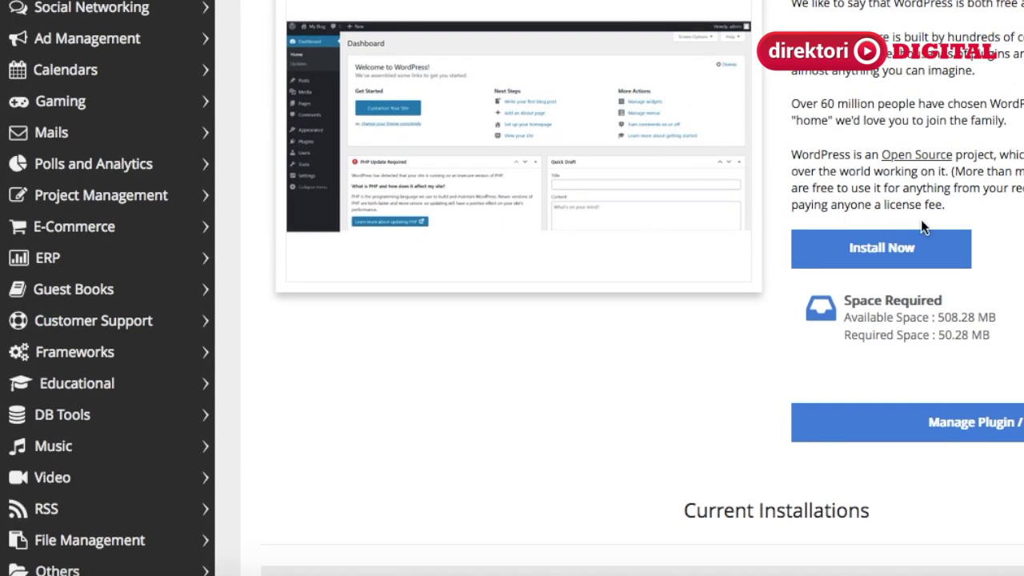
{"action": "left_click", "coordinate": [881, 249]}
{"action": "scroll", "coordinate": [656, 232], "scroll_direction": "up", "scroll_amount": 3}
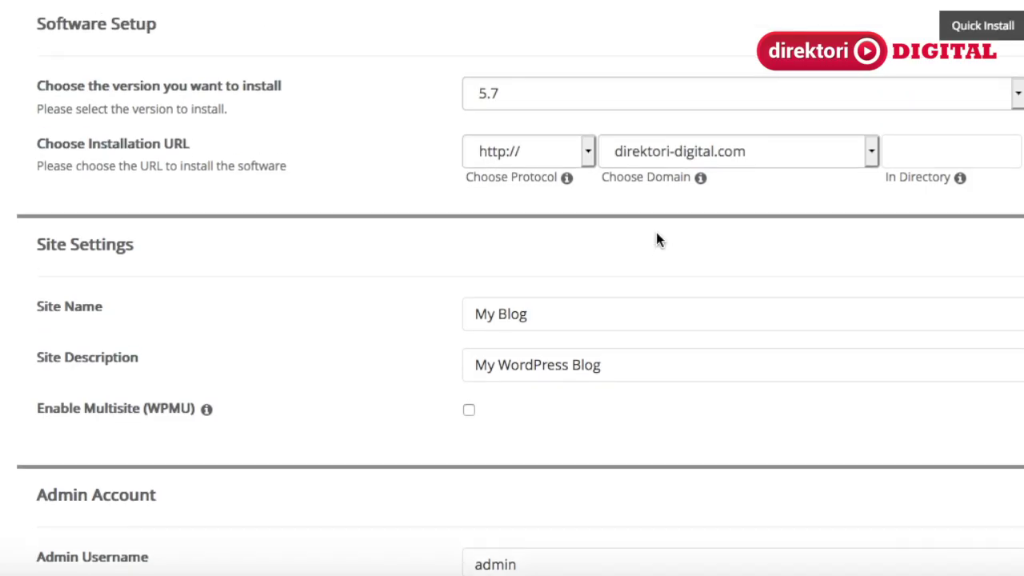
{"action": "scroll", "coordinate": [656, 234], "scroll_direction": "down", "scroll_amount": 2}
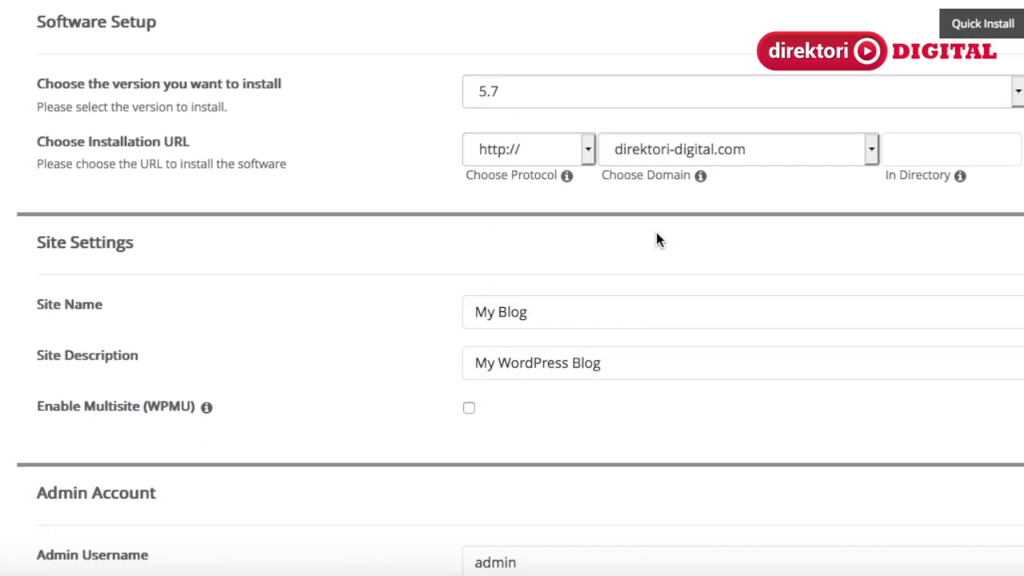
{"action": "left_click", "coordinate": [870, 149]}
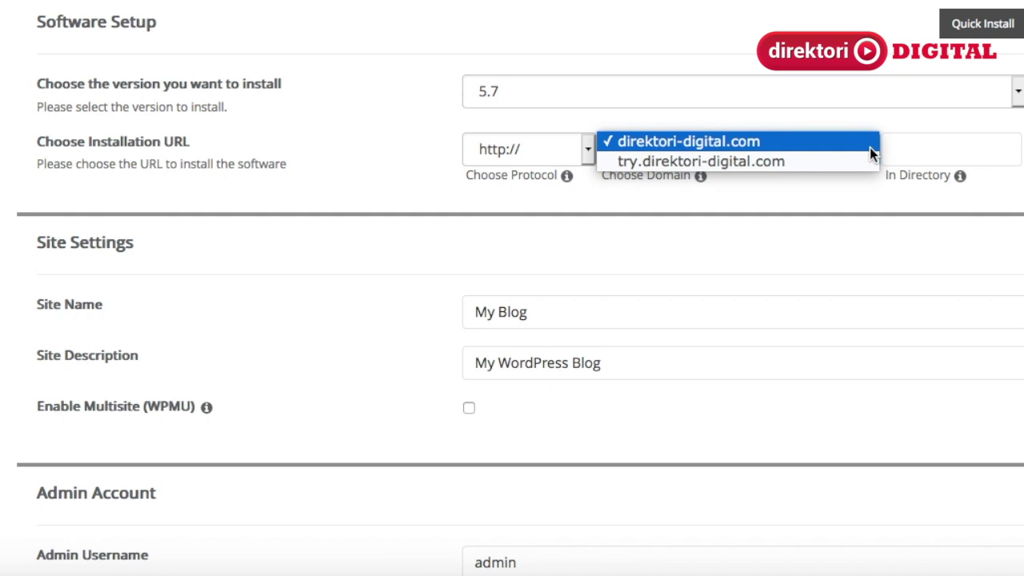
{"action": "left_click", "coordinate": [756, 161]}
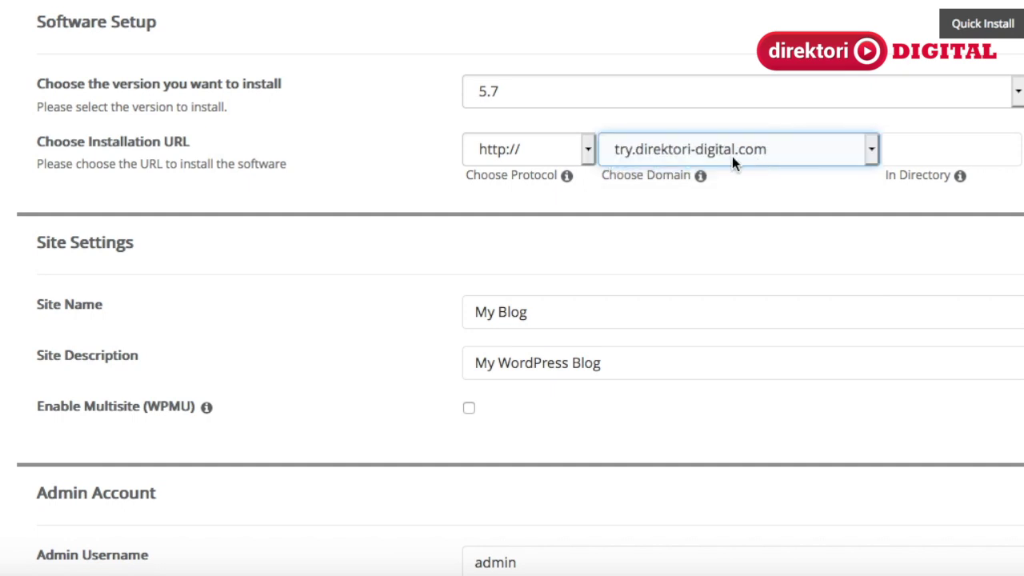
{"action": "left_click", "coordinate": [591, 150]}
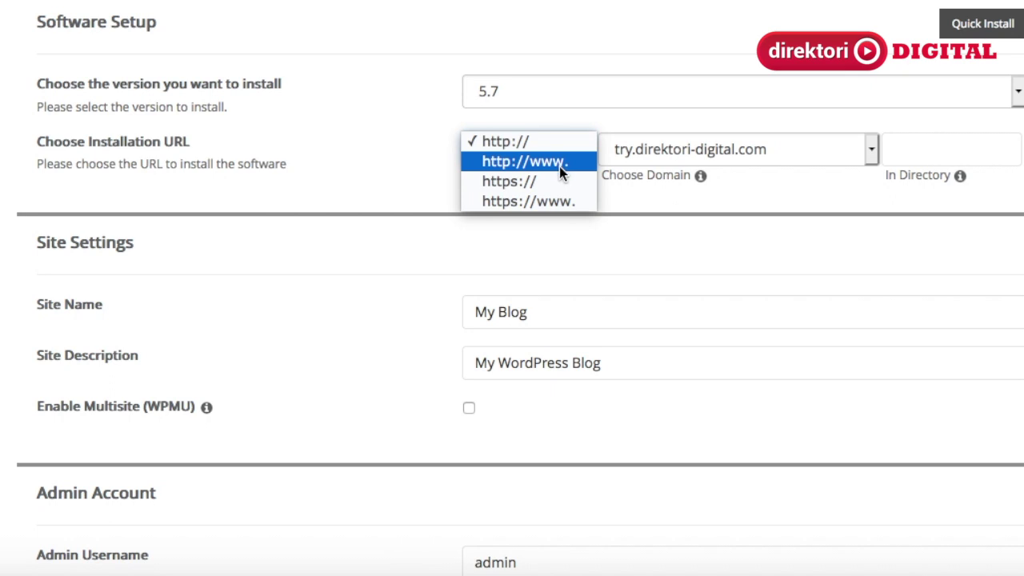
{"action": "left_click", "coordinate": [555, 202]}
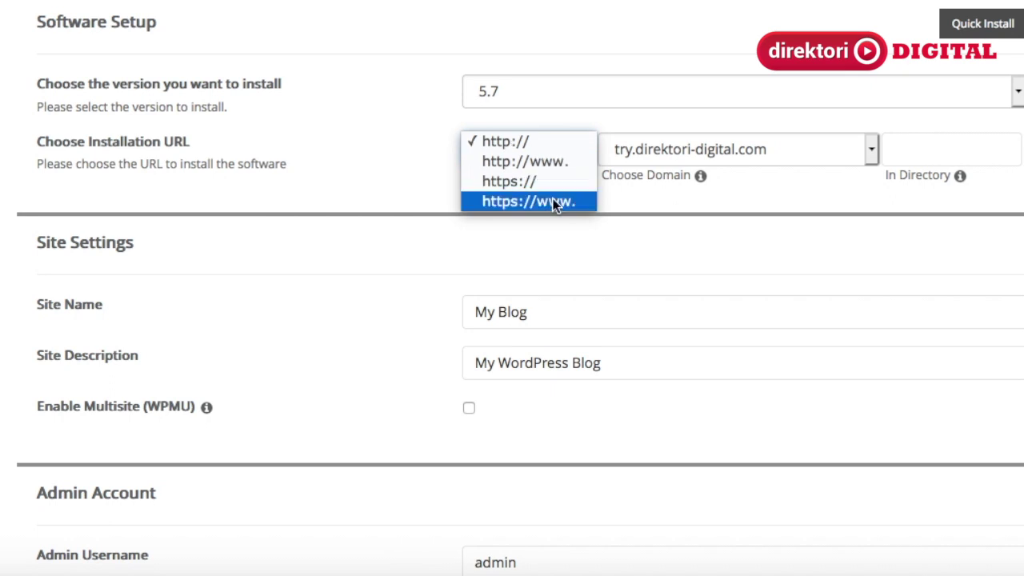
{"action": "scroll", "coordinate": [554, 205], "scroll_direction": "down", "scroll_amount": 3}
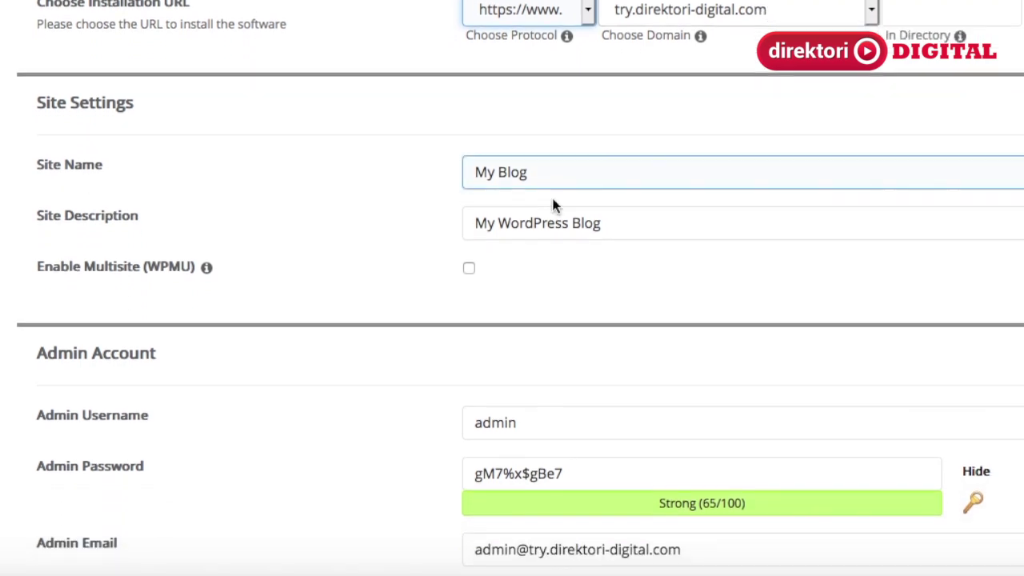
Step: Replace the default site name in the site settings with Blajar Wordpress
{"action": "left_click", "coordinate": [523, 178]}
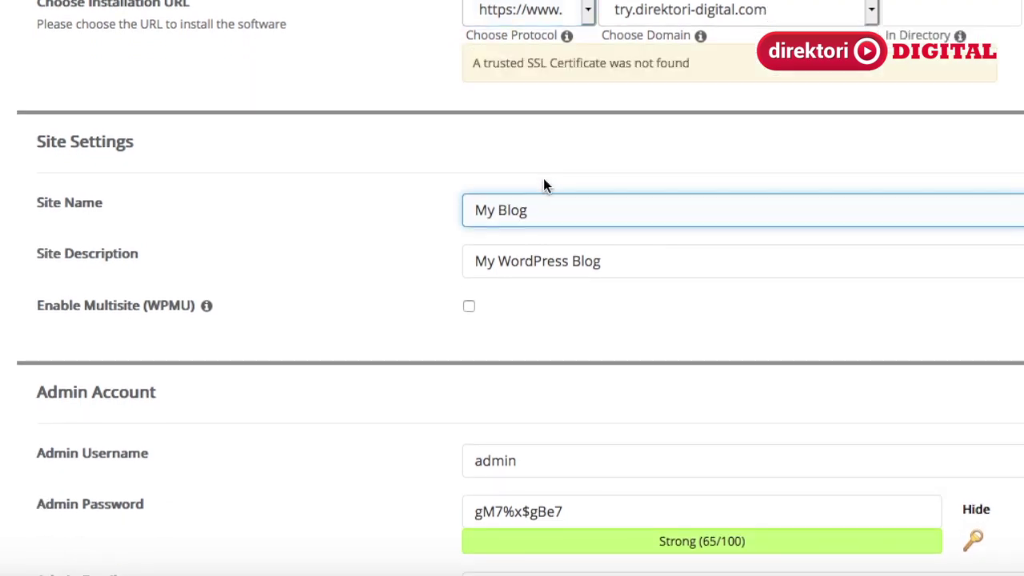
{"action": "scroll", "coordinate": [540, 203], "scroll_direction": "down", "scroll_amount": 2}
{"action": "scroll", "coordinate": [540, 203], "scroll_direction": "down", "scroll_amount": 1}
{"action": "left_click_drag", "start_coordinate": [537, 126], "coordinate": [470, 120]}
{"action": "key", "text": "BackSpace"}
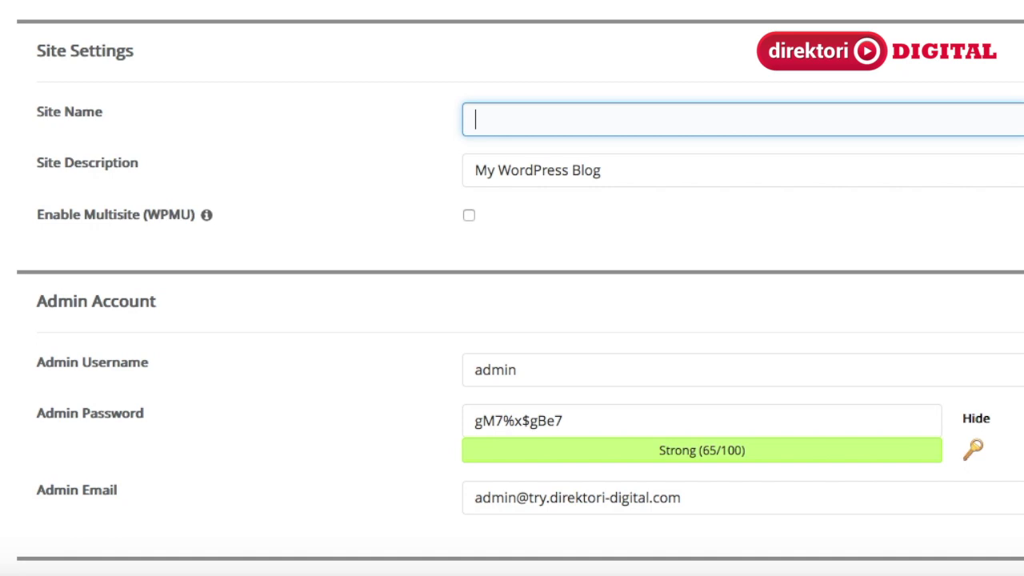
{"action": "type", "text": "Blana"}
{"action": "key", "text": "BackSpace"}
{"action": "key", "text": "BackSpace"}
{"action": "type", "text": "jar"}
{"action": "type", "text": "Wordpress"}
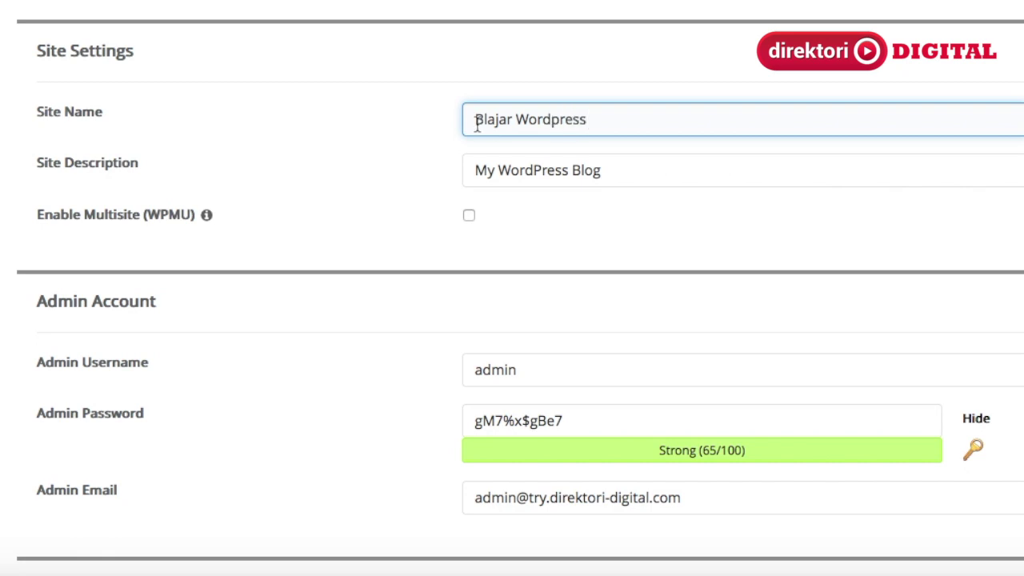
Step: Replace the default site description with Cara Instal Wordpress
{"action": "left_click", "coordinate": [611, 169]}
{"action": "left_click_drag", "start_coordinate": [604, 170], "coordinate": [461, 172]}
{"action": "key", "text": "BackSpace"}
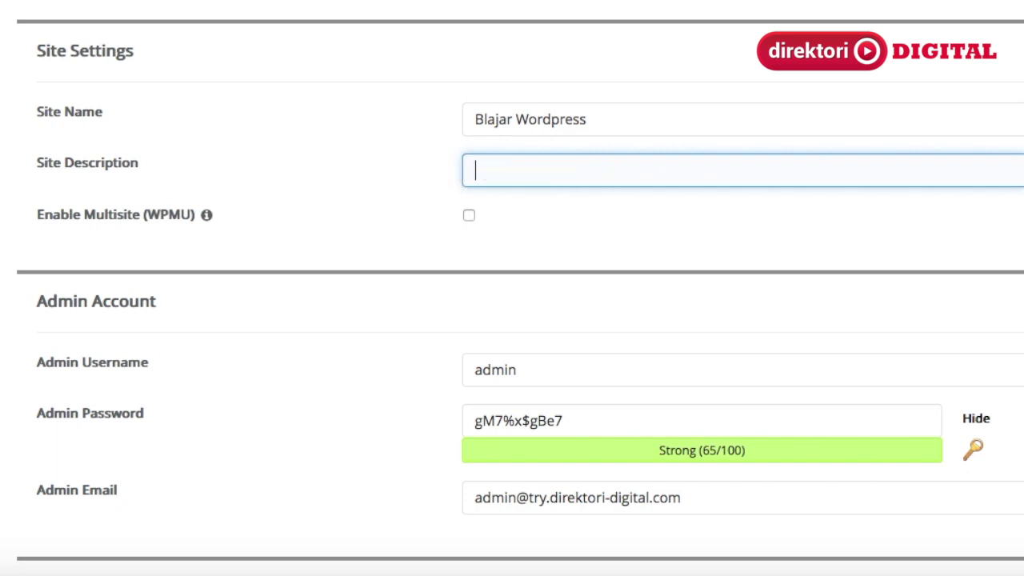
{"action": "type", "text": "Cara Instal W"}
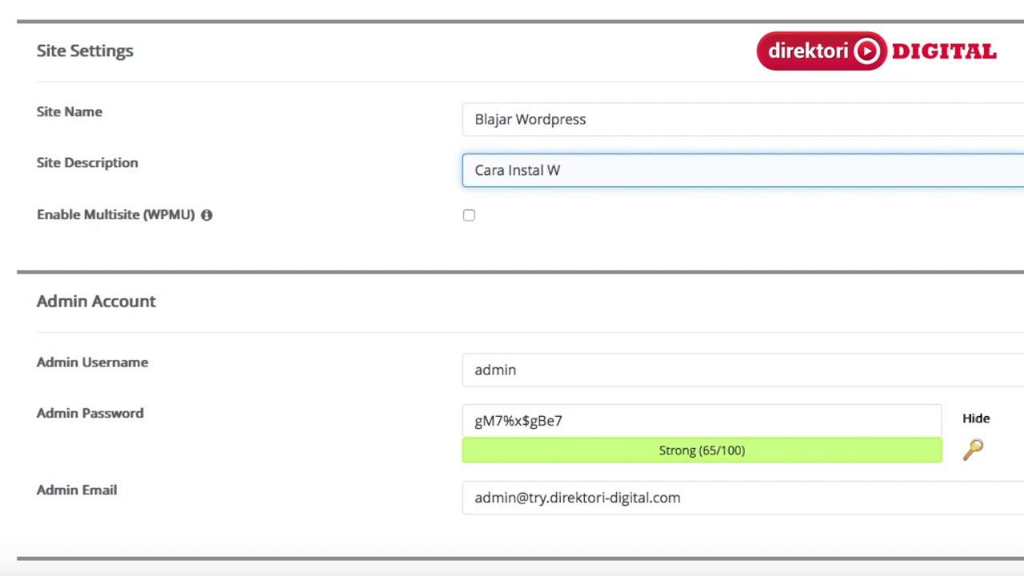
{"action": "type", "text": "ordpress"}
Step: Replace the default username of the admin account with adminselamatbelaj
{"action": "scroll", "coordinate": [482, 293], "scroll_direction": "down", "scroll_amount": 1}
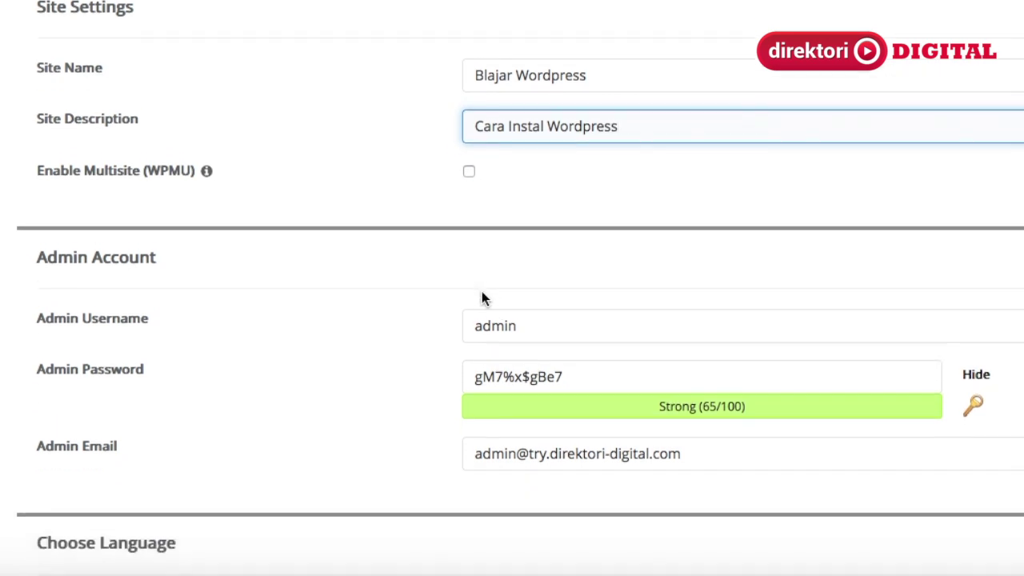
{"action": "left_click", "coordinate": [491, 292]}
{"action": "left_click_drag", "start_coordinate": [517, 309], "coordinate": [464, 310]}
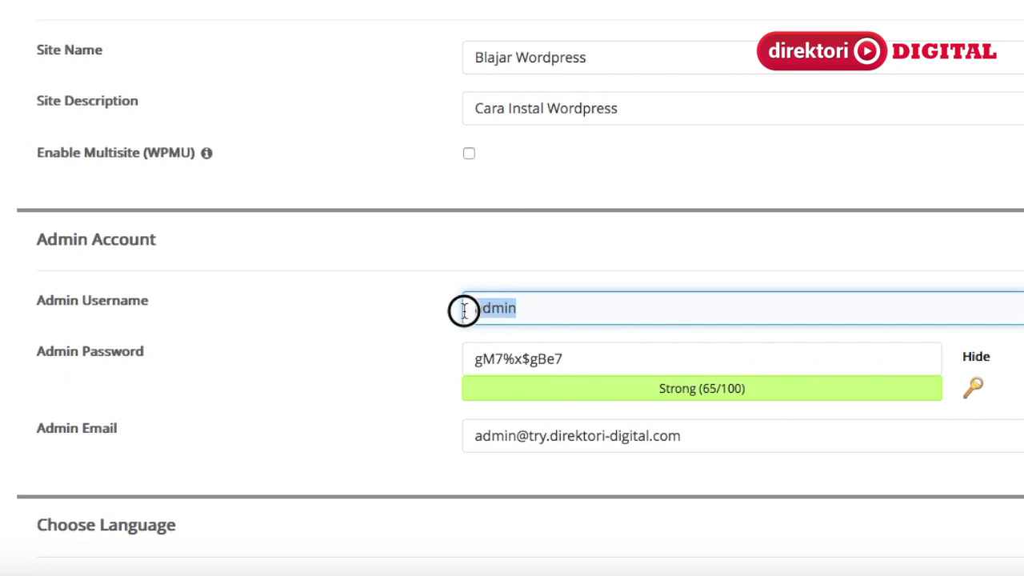
{"action": "key", "text": "BackSpace"}
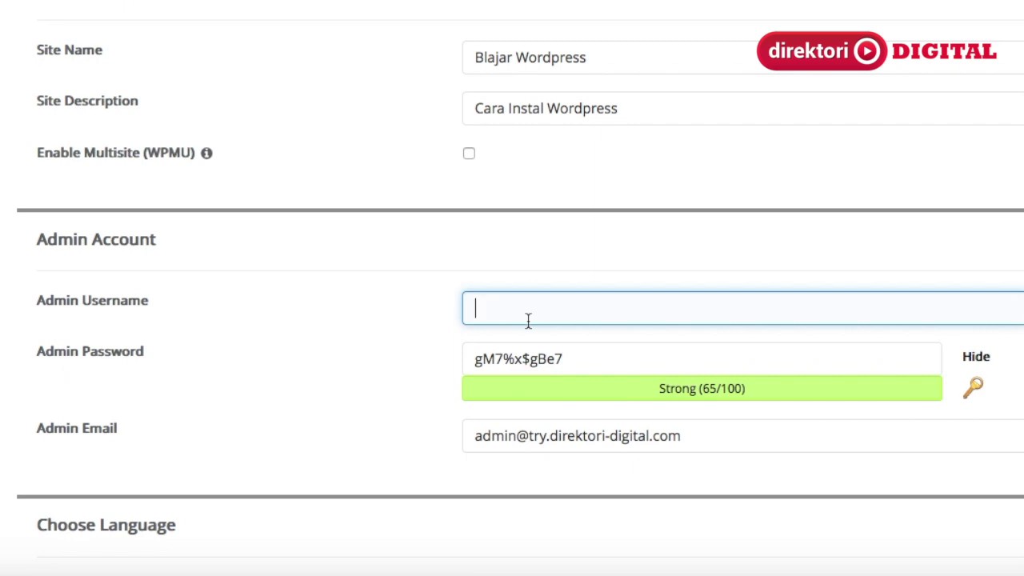
{"action": "type", "text": "adminselamatbelaj"}
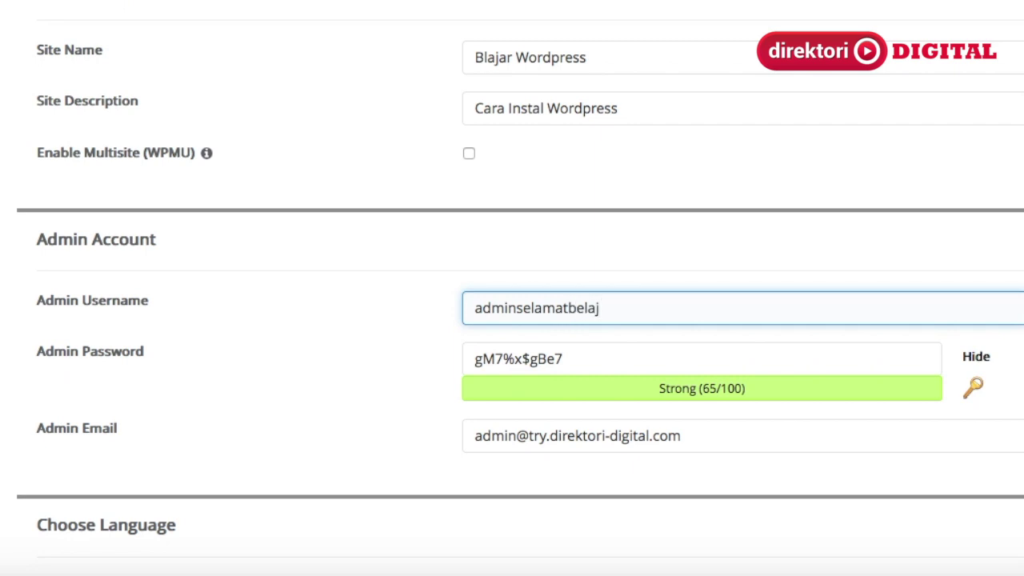
Step: Set the language of the WordPress installation to Indonesian
{"action": "scroll", "coordinate": [511, 288], "scroll_direction": "down", "scroll_amount": 4}
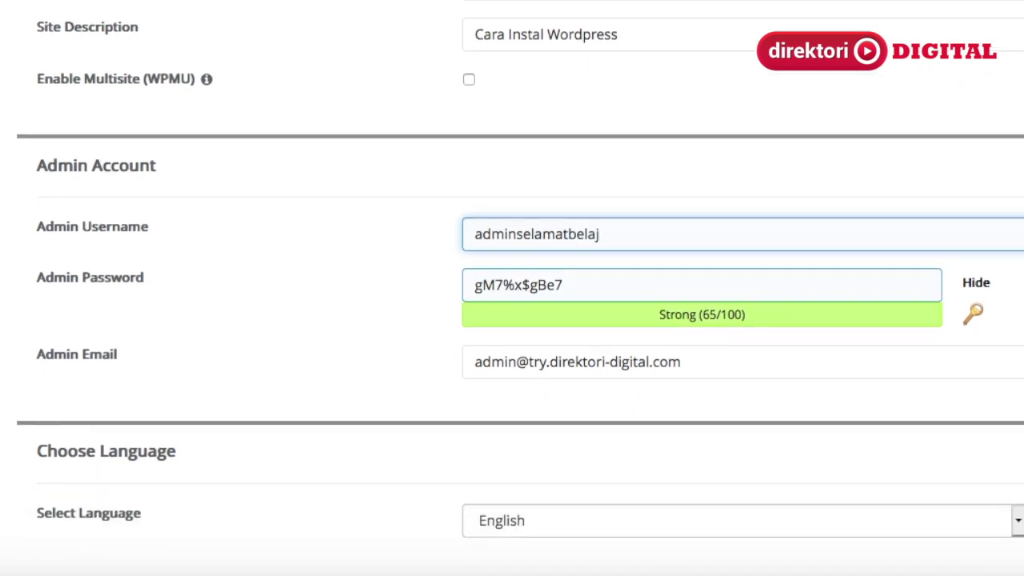
{"action": "scroll", "coordinate": [695, 291], "scroll_direction": "down", "scroll_amount": 2}
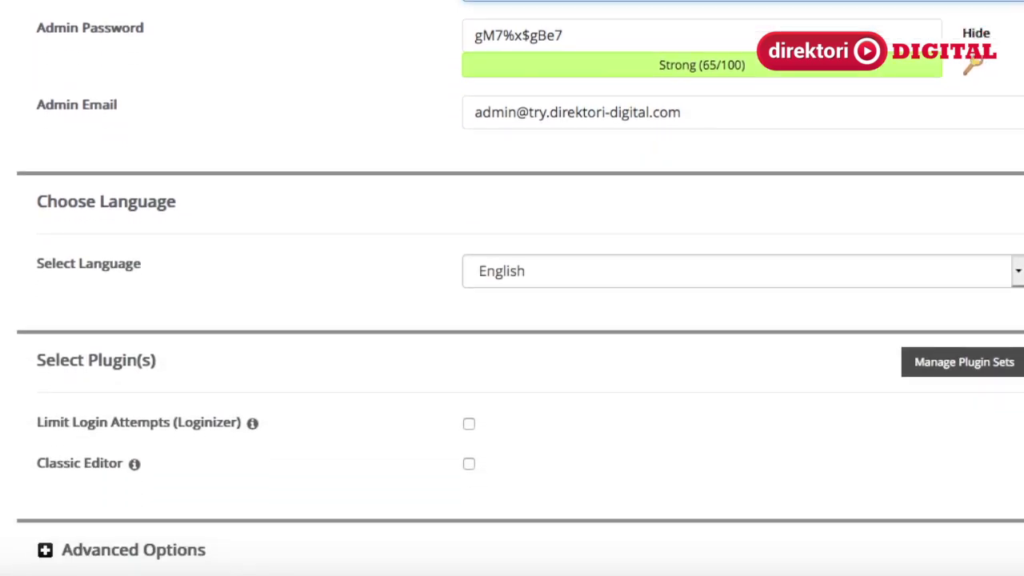
{"action": "left_click", "coordinate": [1017, 173]}
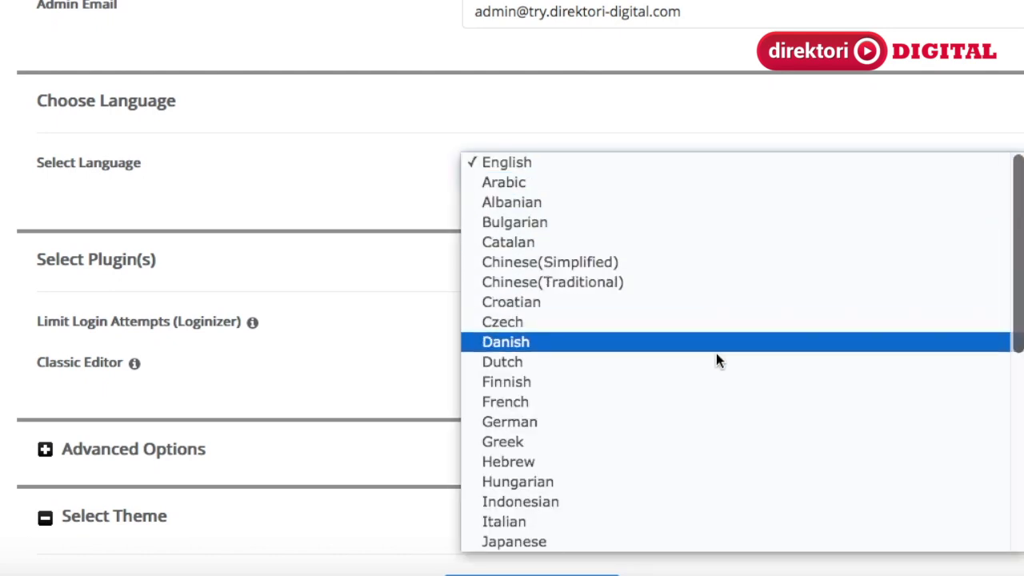
{"action": "scroll", "coordinate": [697, 456], "scroll_direction": "down", "scroll_amount": 1}
{"action": "left_click", "coordinate": [692, 472]}
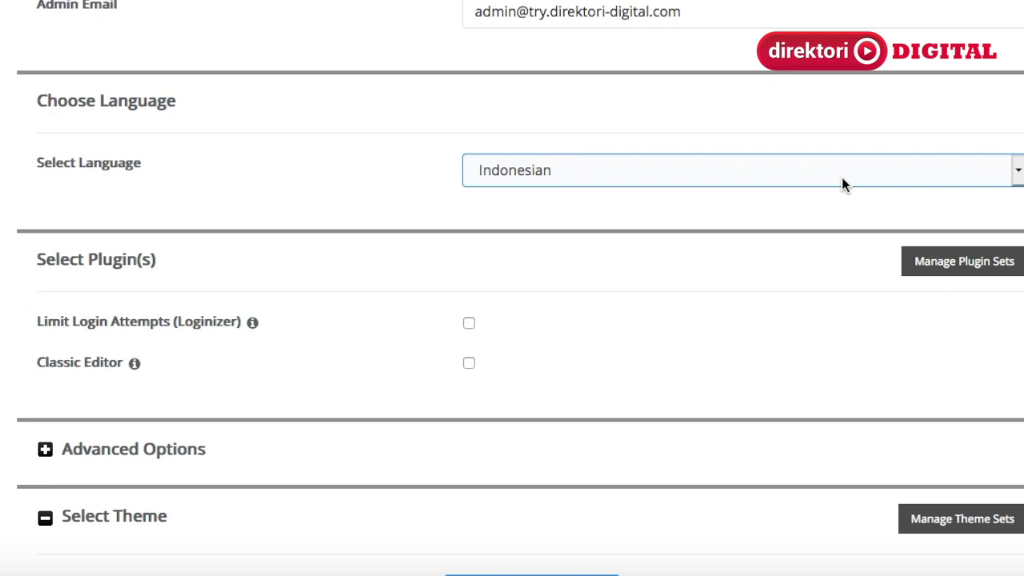
Step: Install WordPress without selecting any plugins or a theme, and review the installation result page
{"action": "scroll", "coordinate": [844, 183], "scroll_direction": "down", "scroll_amount": 3}
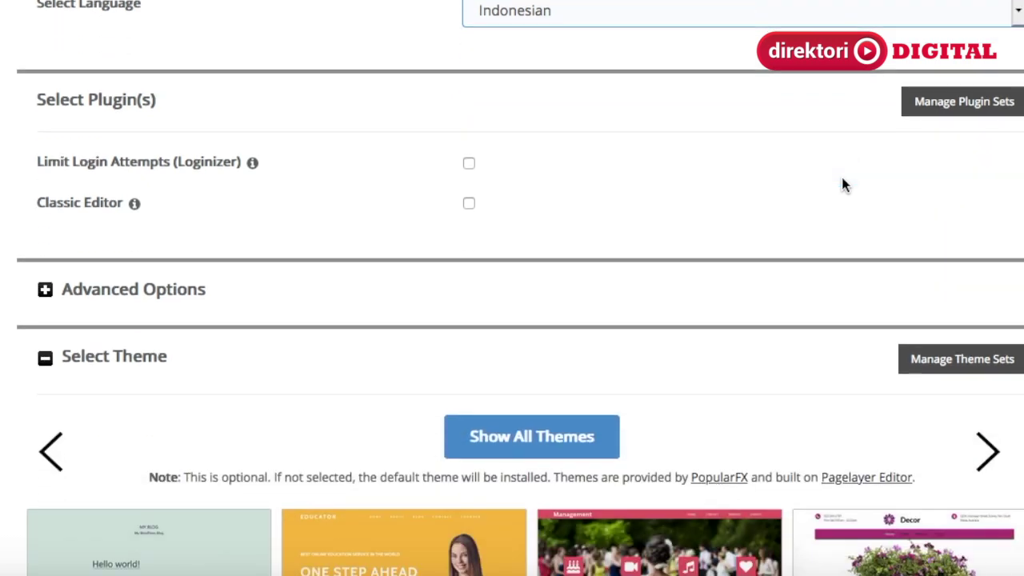
{"action": "scroll", "coordinate": [845, 187], "scroll_direction": "down", "scroll_amount": 5}
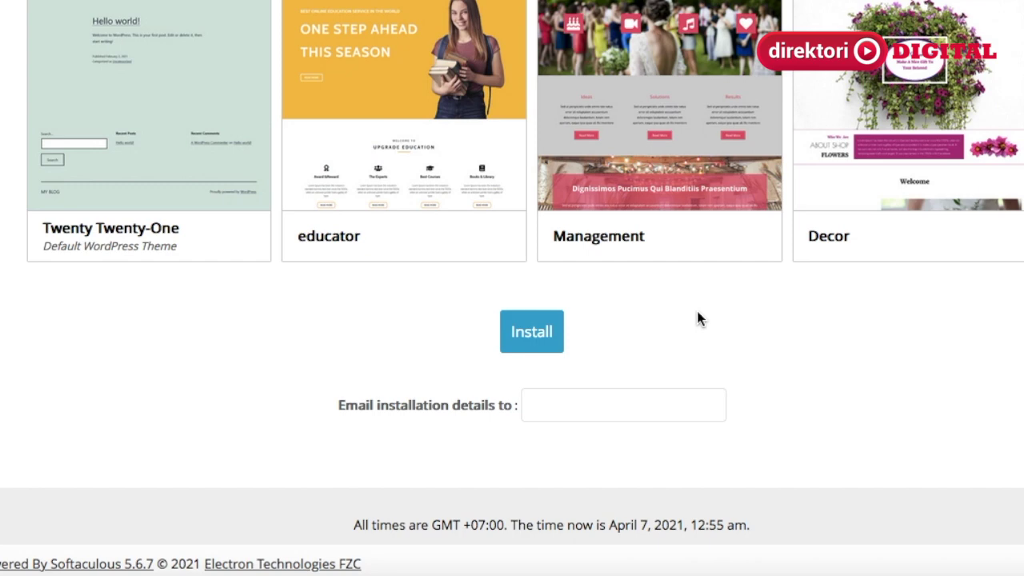
{"action": "left_click", "coordinate": [533, 331]}
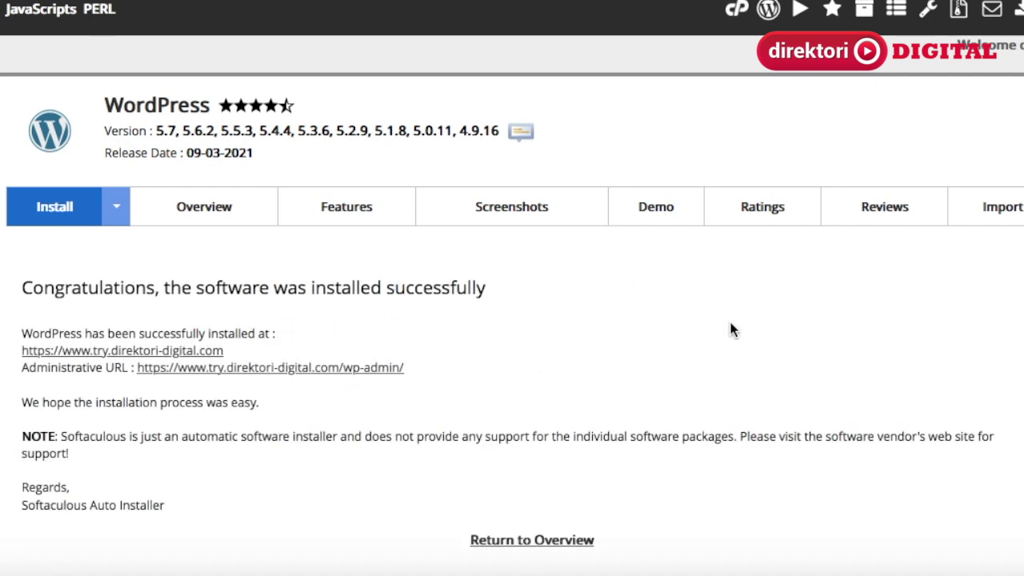
{"action": "scroll", "coordinate": [730, 323], "scroll_direction": "down", "scroll_amount": 2}
{"action": "scroll", "coordinate": [730, 330], "scroll_direction": "down", "scroll_amount": 2}
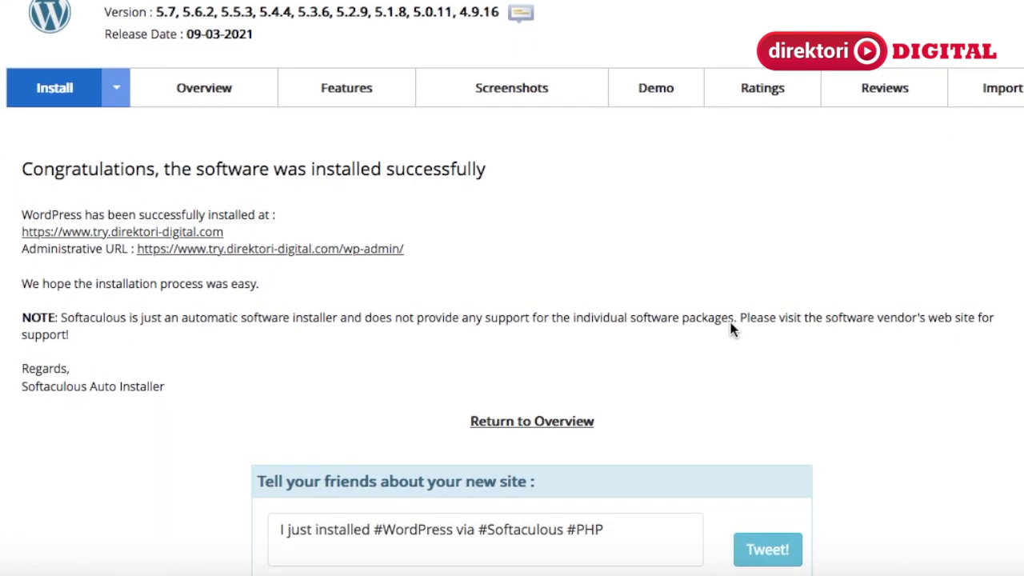